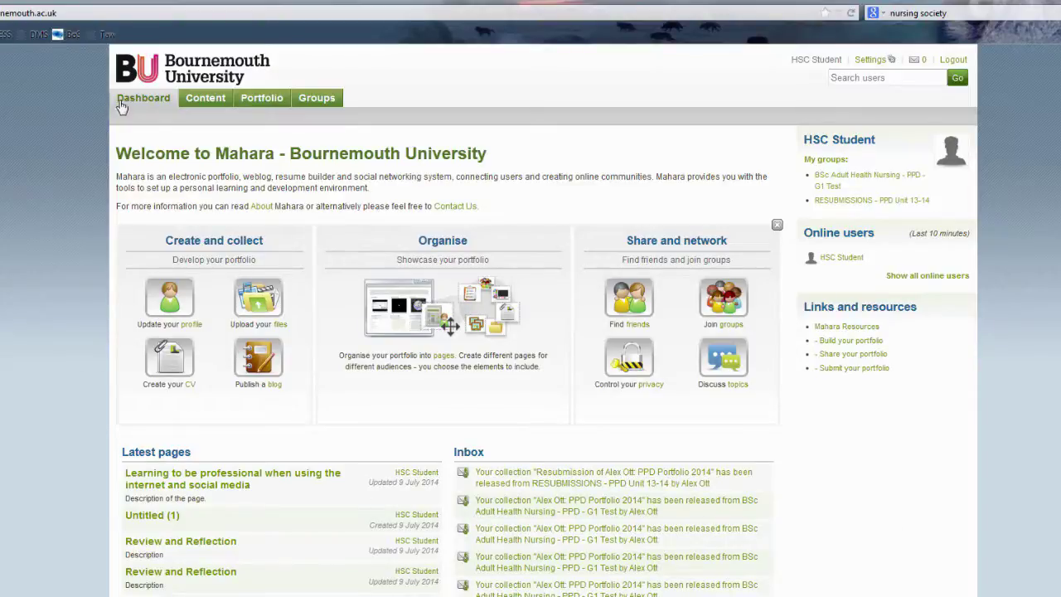
- Go to the Portfolio section to list the existing portfolio pages
click(255, 101)
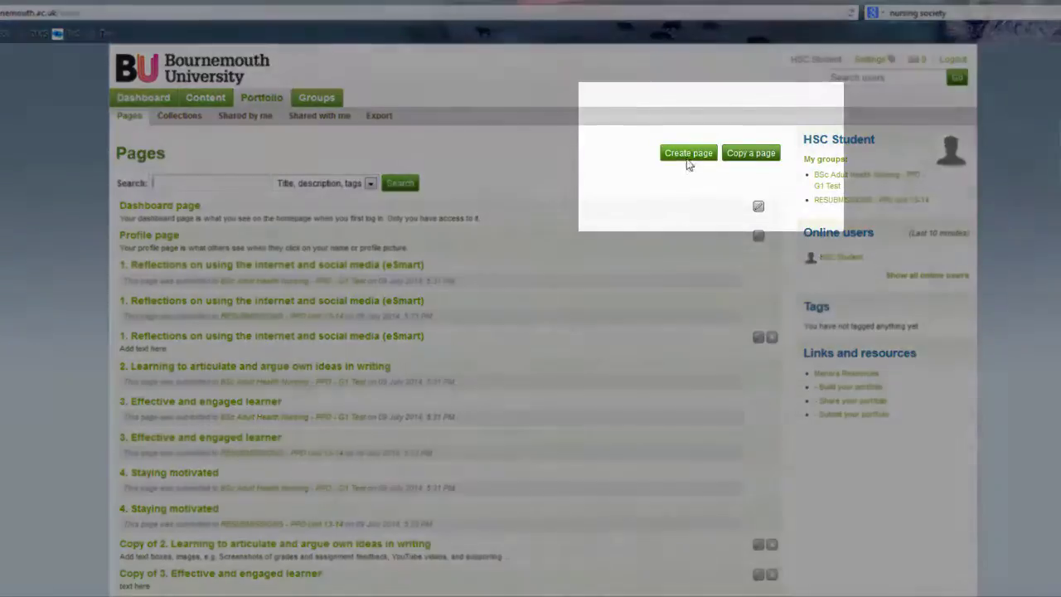
- Create a new page and replace its Untitled (2) title with Reflection
click(686, 154)
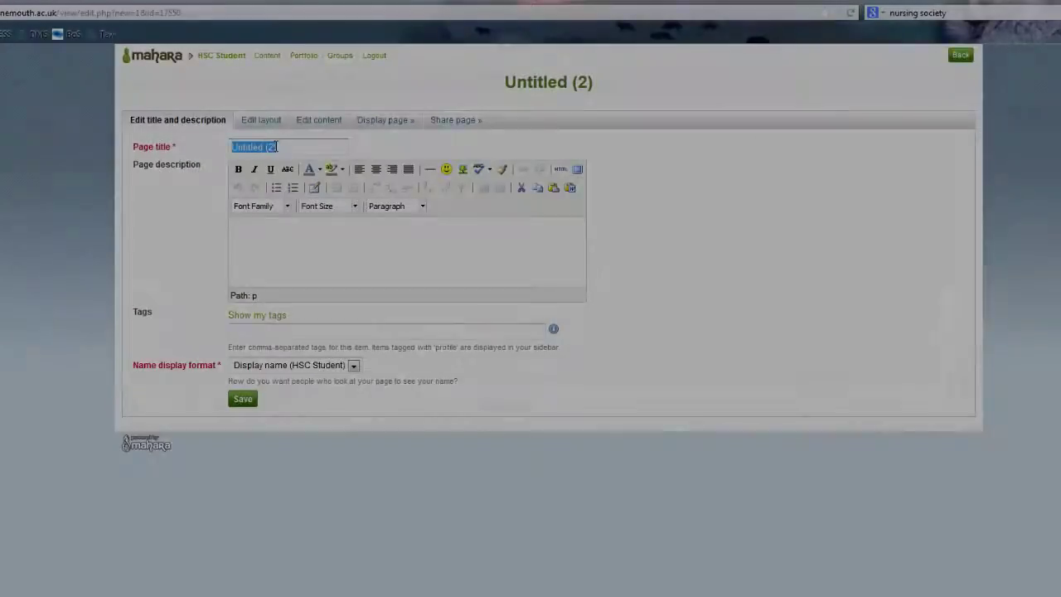
click(303, 147)
key(BackSpace)
key(BackSpace)
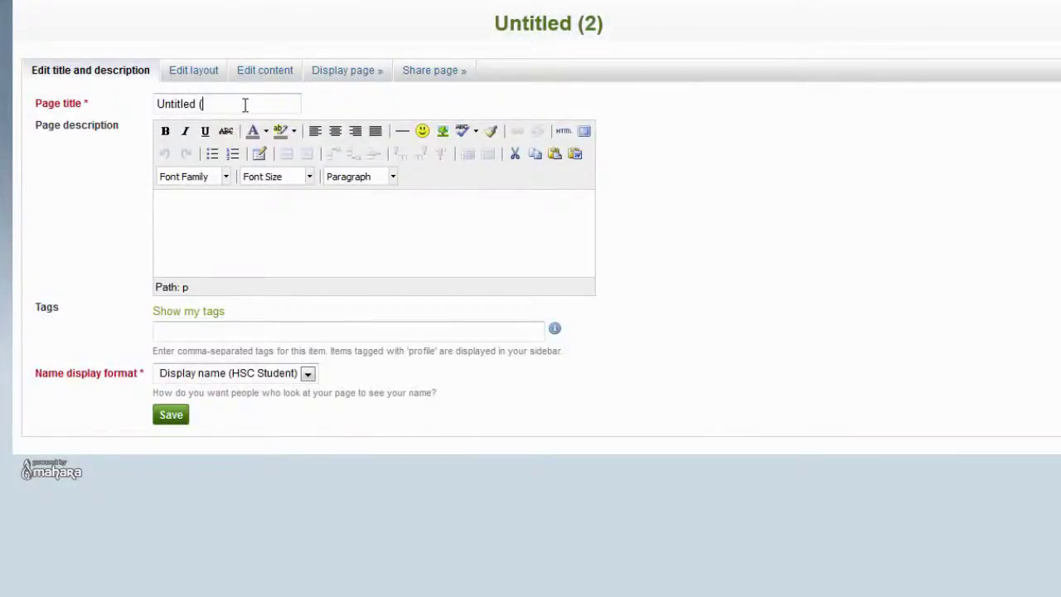
key(BackSpace)
key(BackSpace)
key(BackSpace)
key(BackSpace)
key(BackSpace)
key(BackSpace)
key(BackSpace)
key(BackSpace)
key(BackSpace)
key(BackSpace)
text(R)
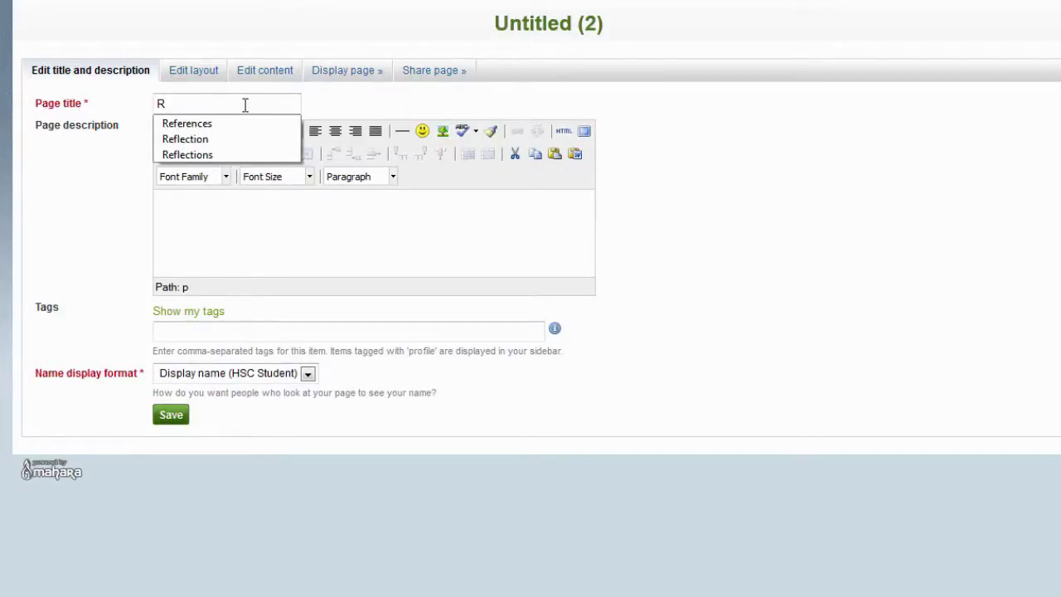
click(189, 139)
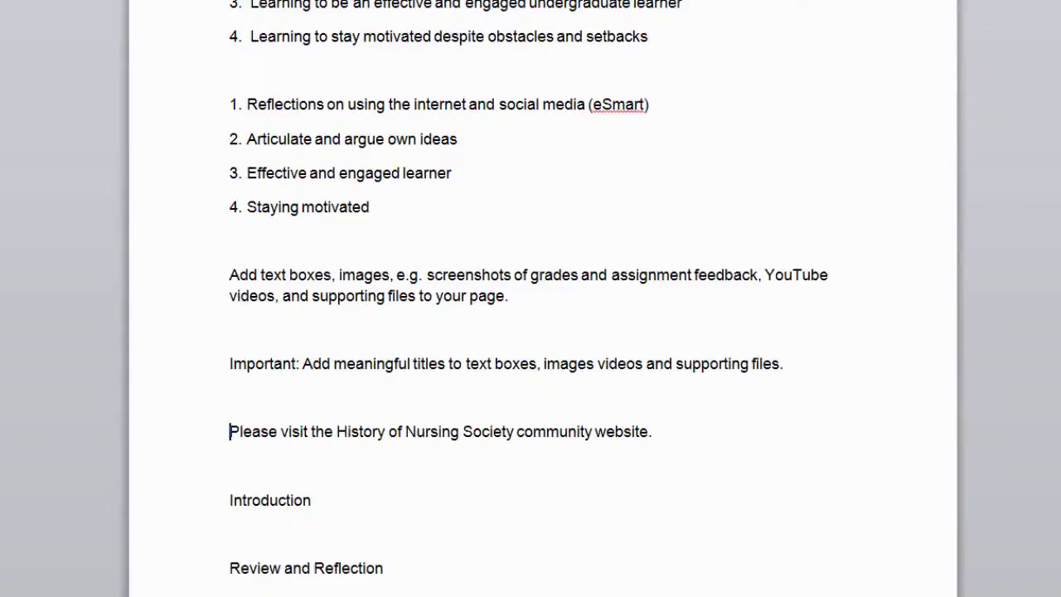
- In Word, select and copy the first heading, '1. Learning to be professional when using the internet and social media'
scroll(543, 332, up, 5)
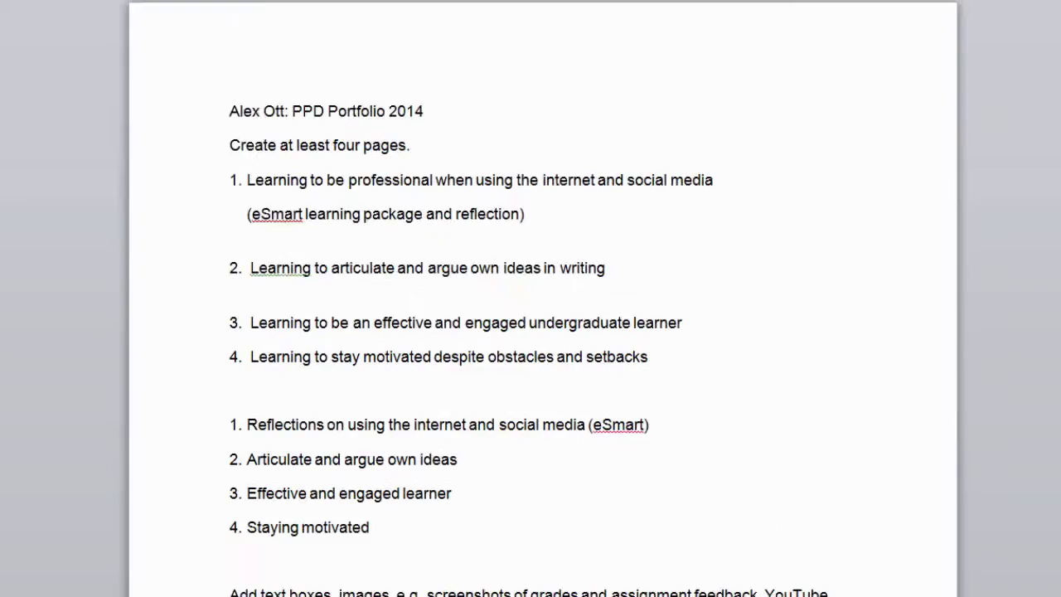
click(234, 180)
drag(268, 174, 716, 184)
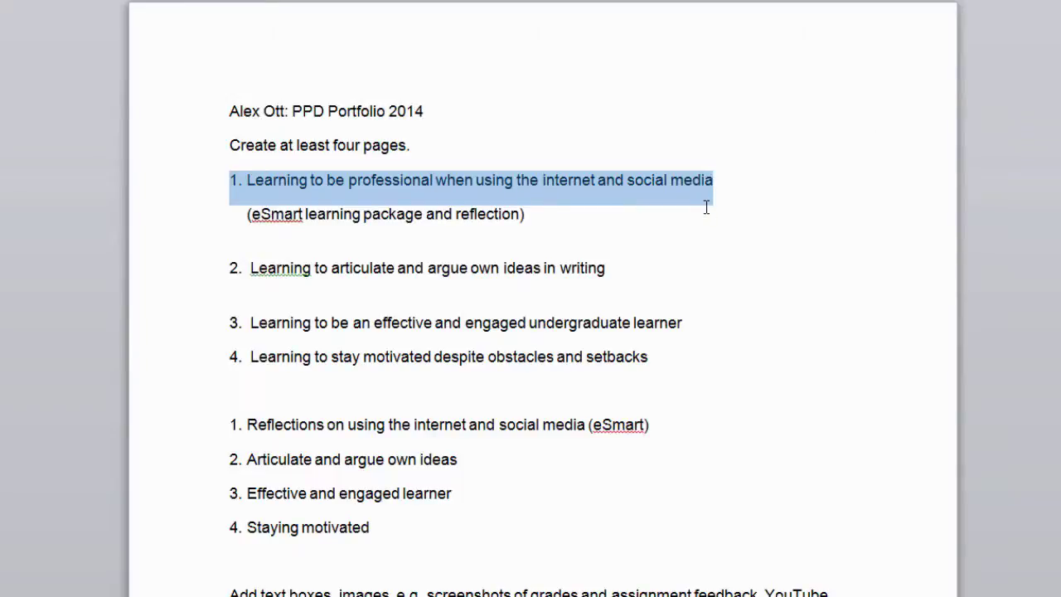
- Replace the page title with the copied heading, add a description, and save the page
click(521, 283)
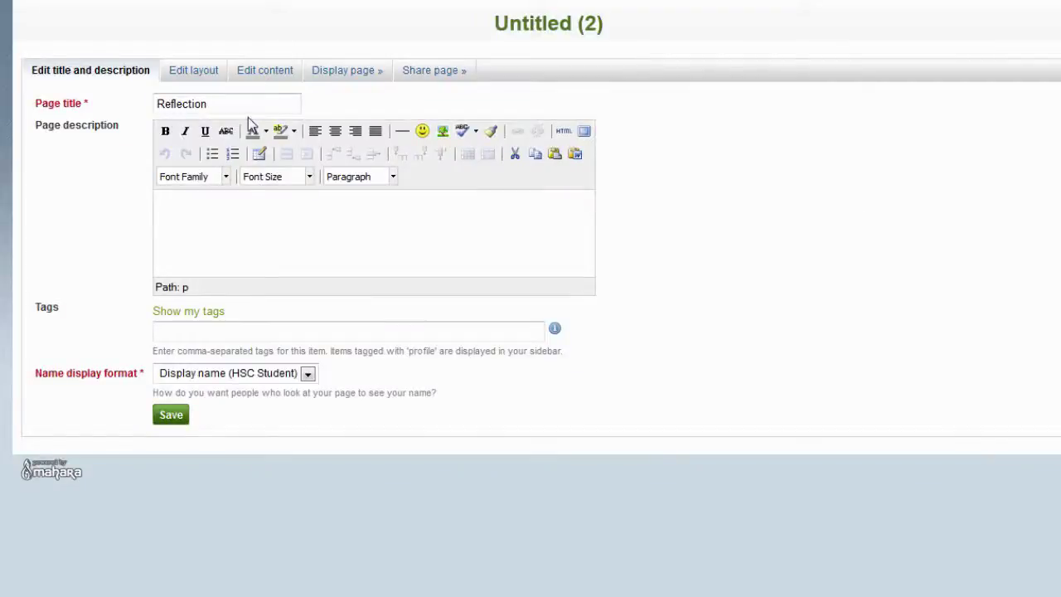
key(BackSpace)
key(BackSpace)
key(BackSpace)
key(BackSpace)
key(BackSpace)
key(BackSpace)
key(BackSpace)
key(BackSpace)
key(BackSpace)
key(BackSpace)
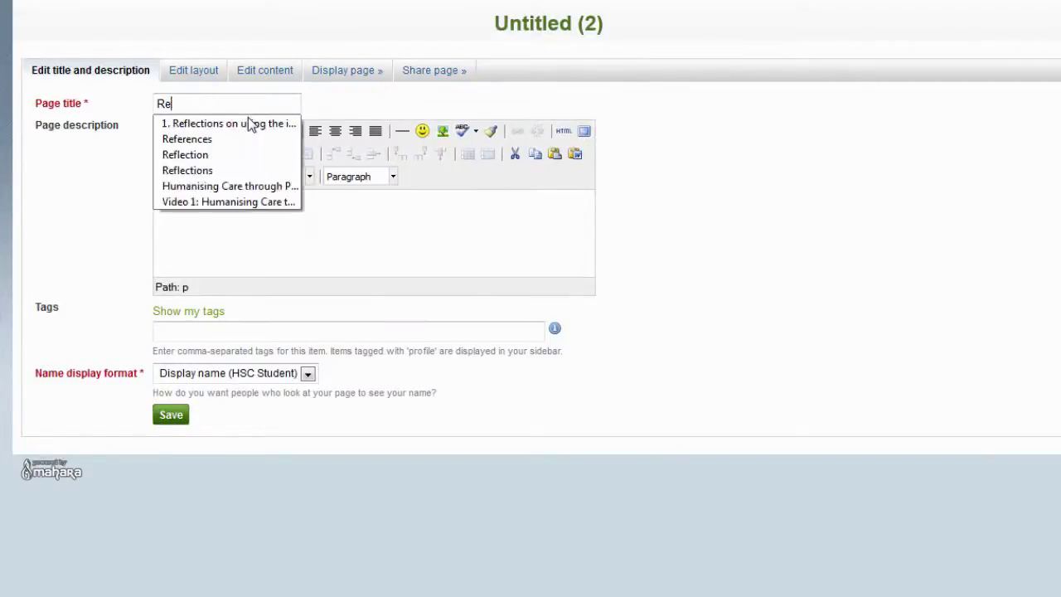
text(The internet and social media)
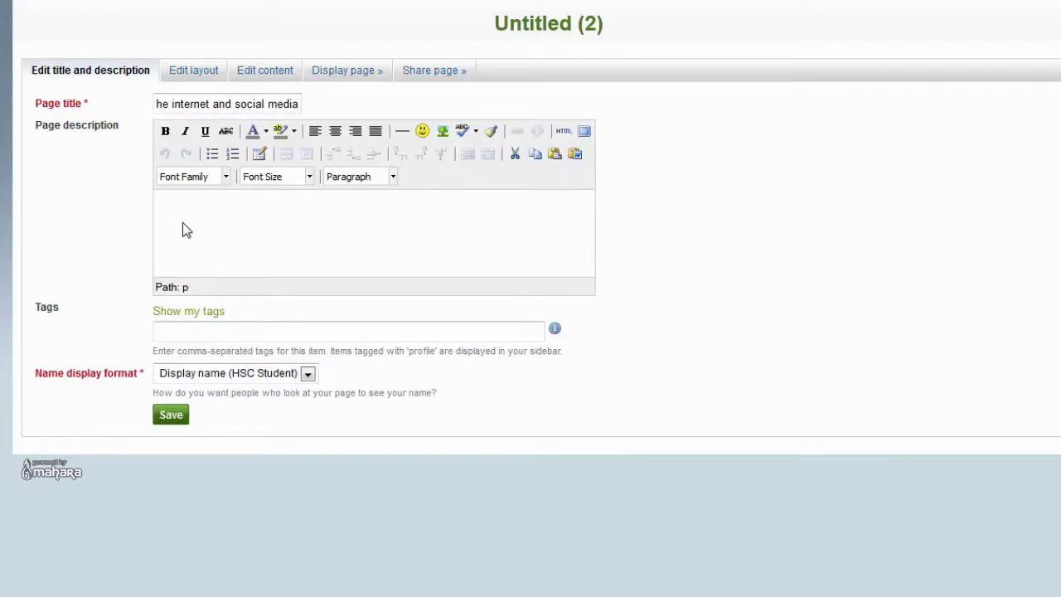
text(Description)
click(170, 417)
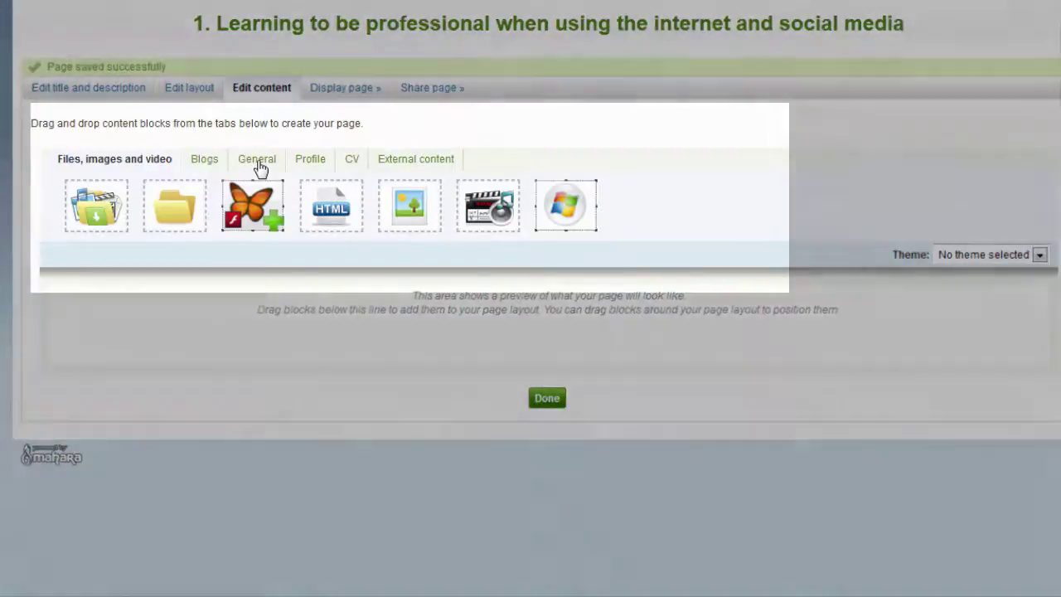
- Add a General Text box block titled Introduction and start its content with 'Type'
click(258, 166)
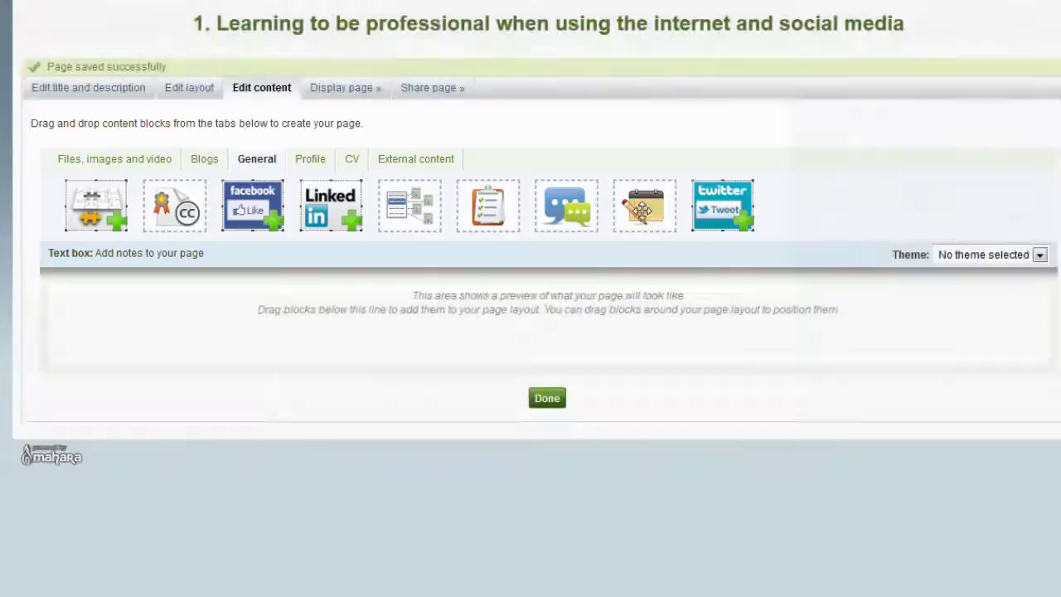
drag(647, 205, 100, 324)
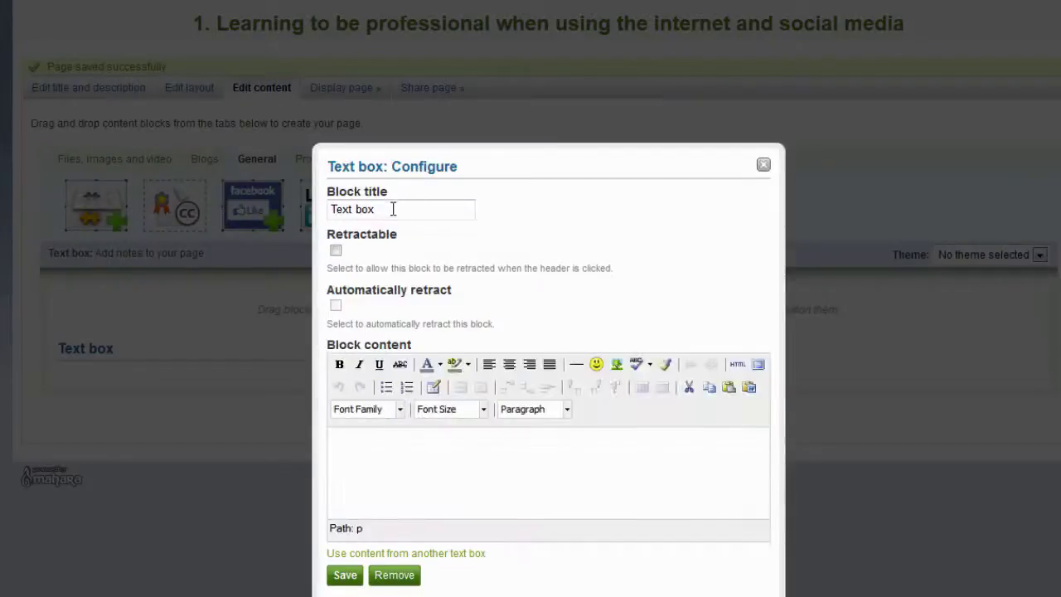
click(392, 211)
key(BackSpace)
key(BackSpace)
key(BackSpace)
key(BackSpace)
key(BackSpace)
key(BackSpace)
key(BackSpace)
key(BackSpace)
text(I)
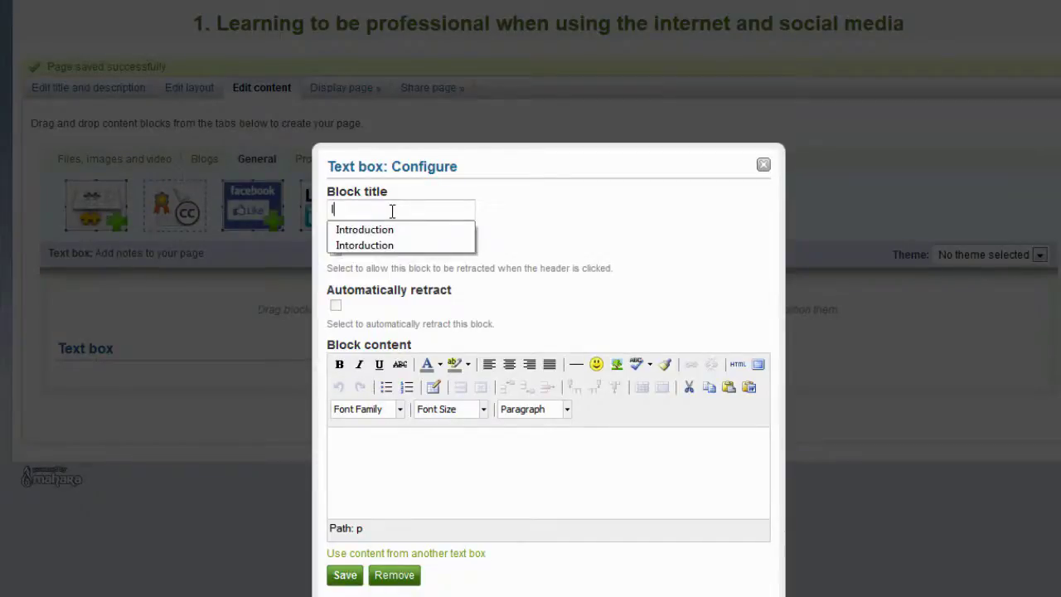
text(n)
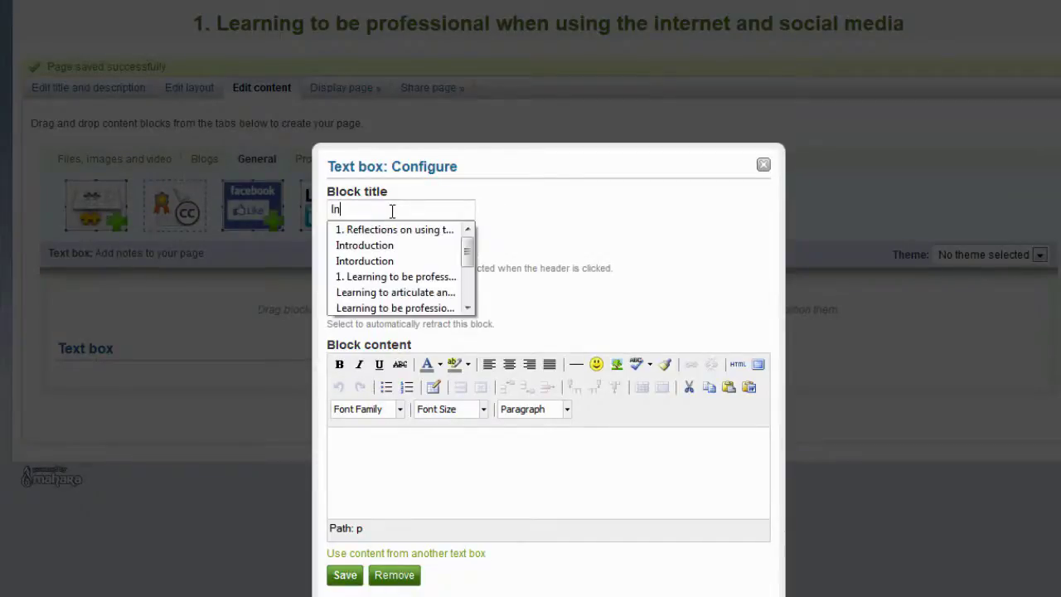
click(369, 247)
click(351, 448)
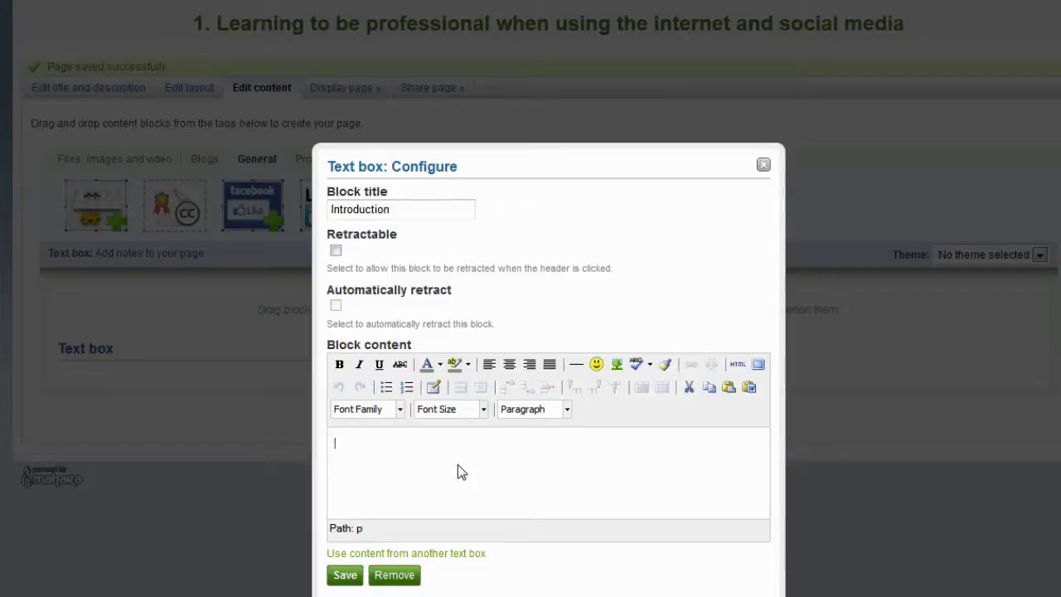
text(Type)
key(Return)
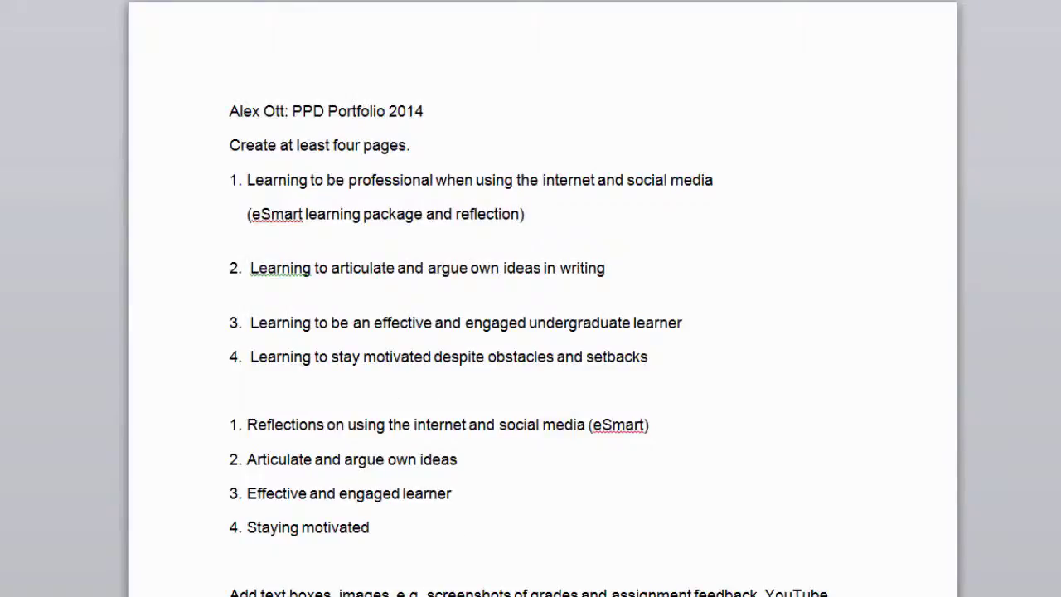
- Copy the 'Add text boxes…' paragraph from the Word notes and return to Mahara
scroll(266, 397, down, 5)
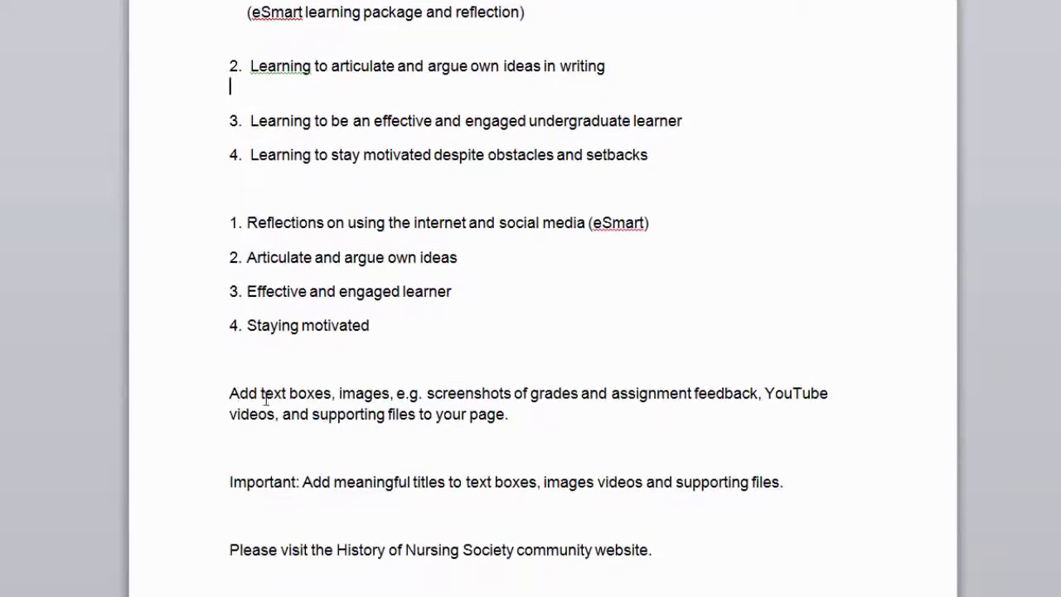
drag(229, 393, 511, 416)
key(ctrl+c)
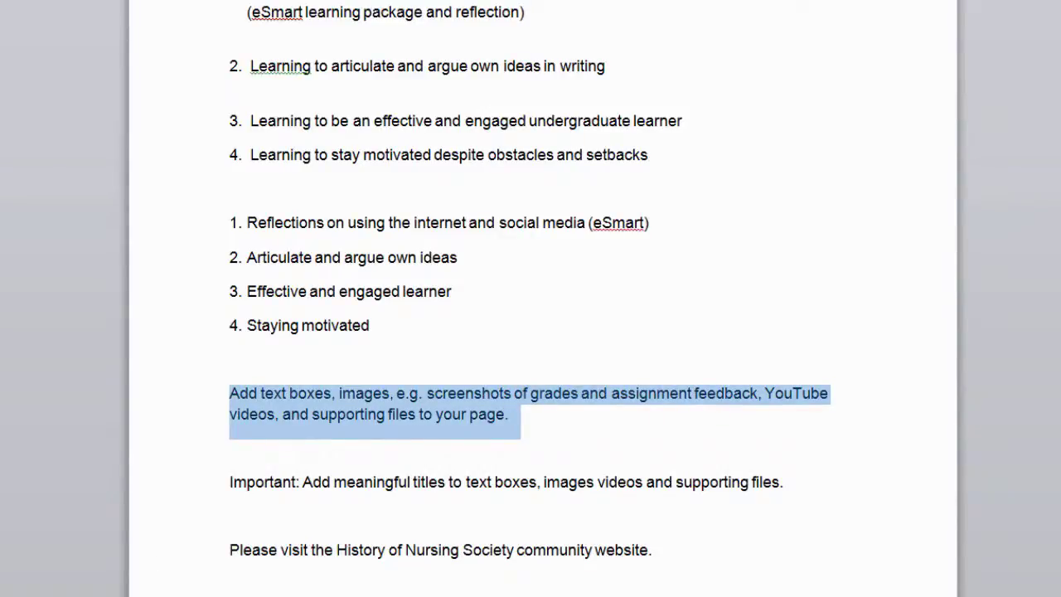
key(alt+Tab)
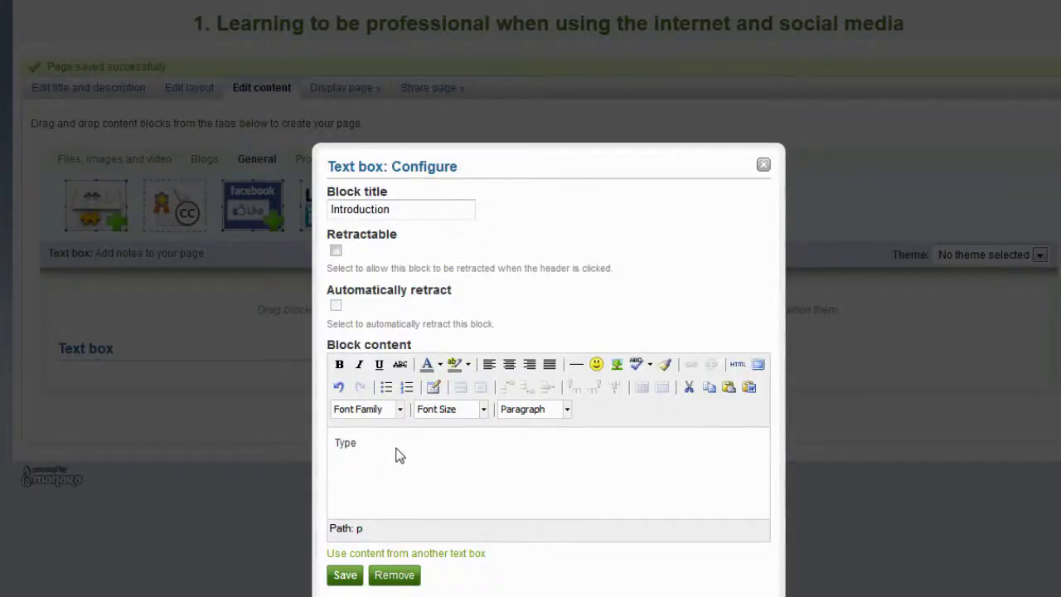
- Paste the adding-content paragraph into the Introduction block content below 'Type'
key(ctrl+v)
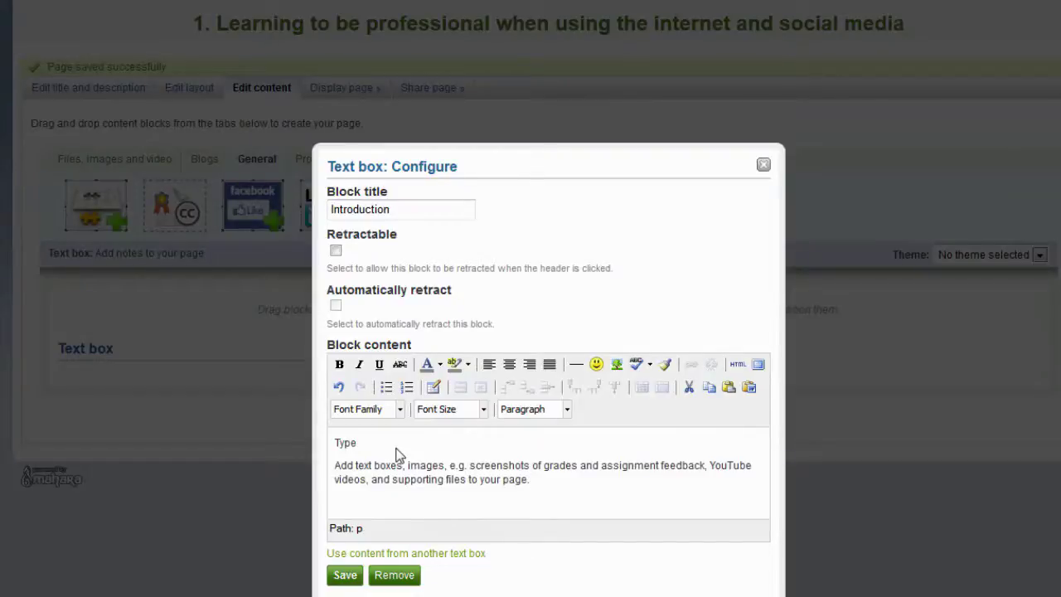
key(Return)
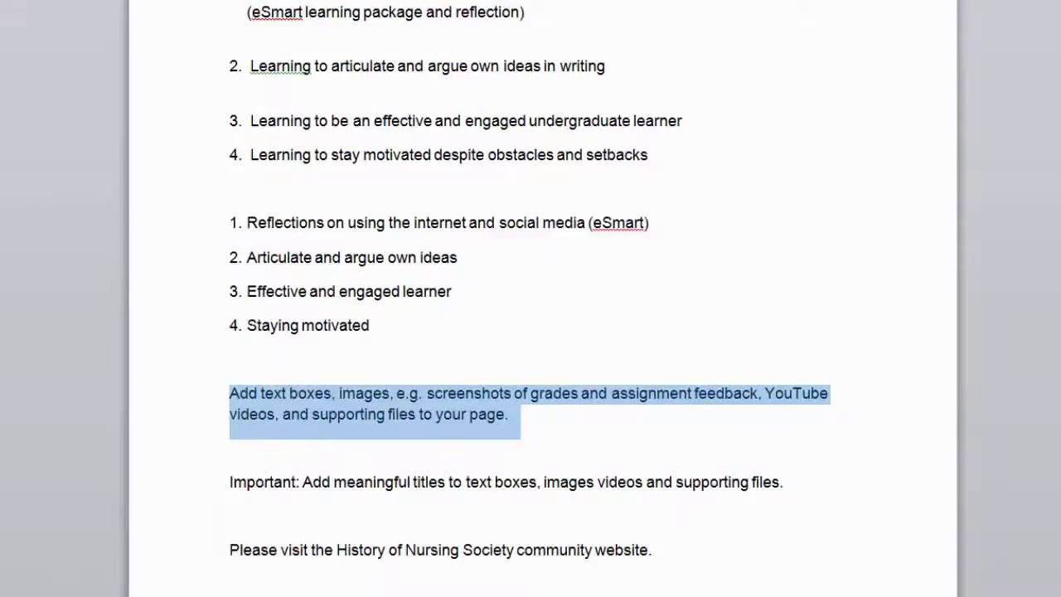
- Copy the 'Please visit the History of Nursing Society community website' sentence from Word
click(230, 551)
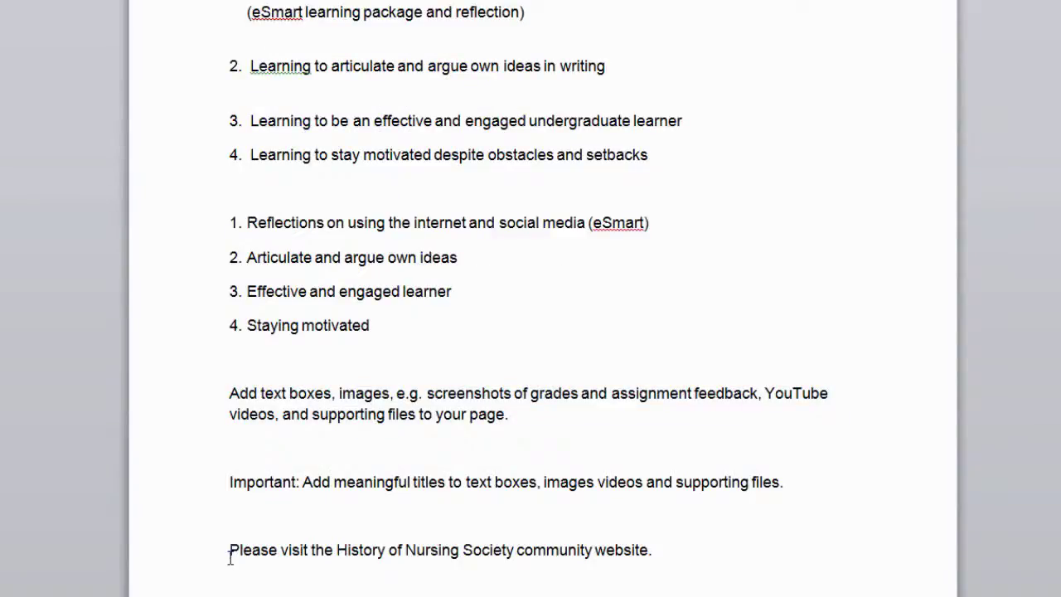
drag(230, 554, 674, 550)
key(ctrl+c)
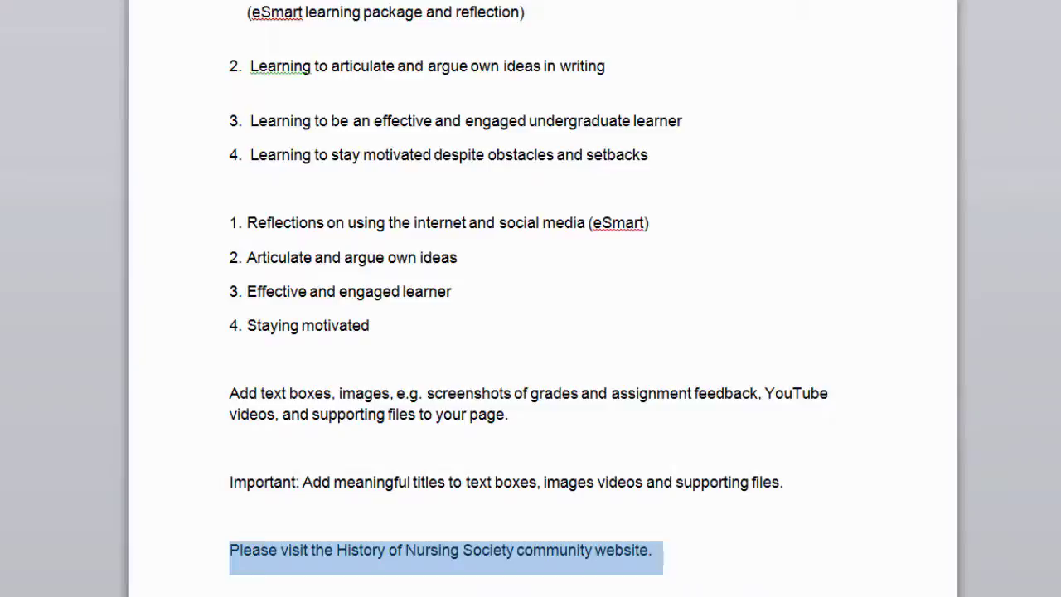
key(alt+Tab)
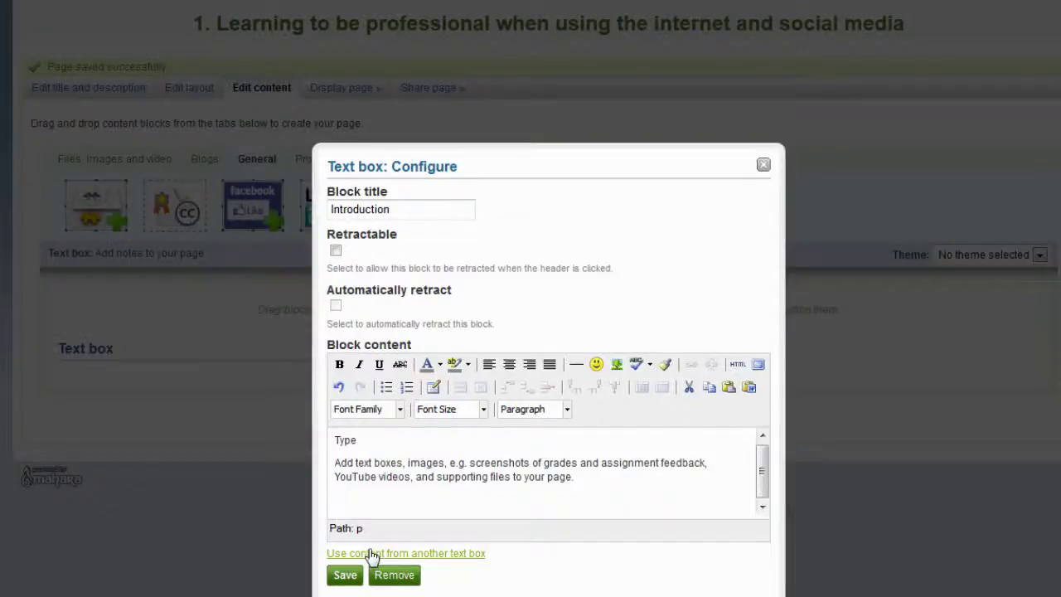
- Paste the Please visit sentence and select 'History of Nursing Society community website'
key(ctrl+v)
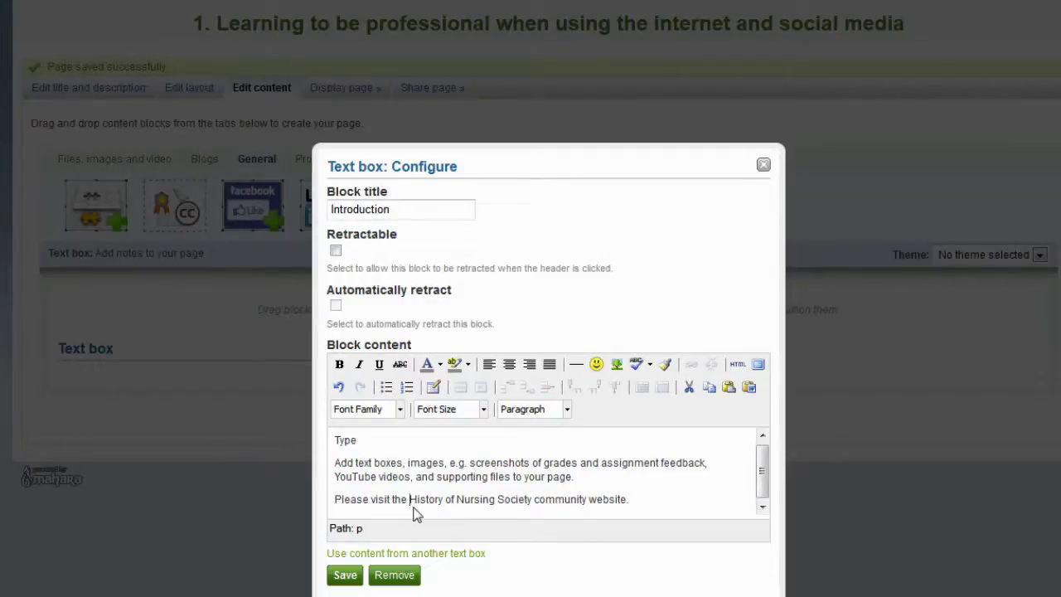
click(409, 500)
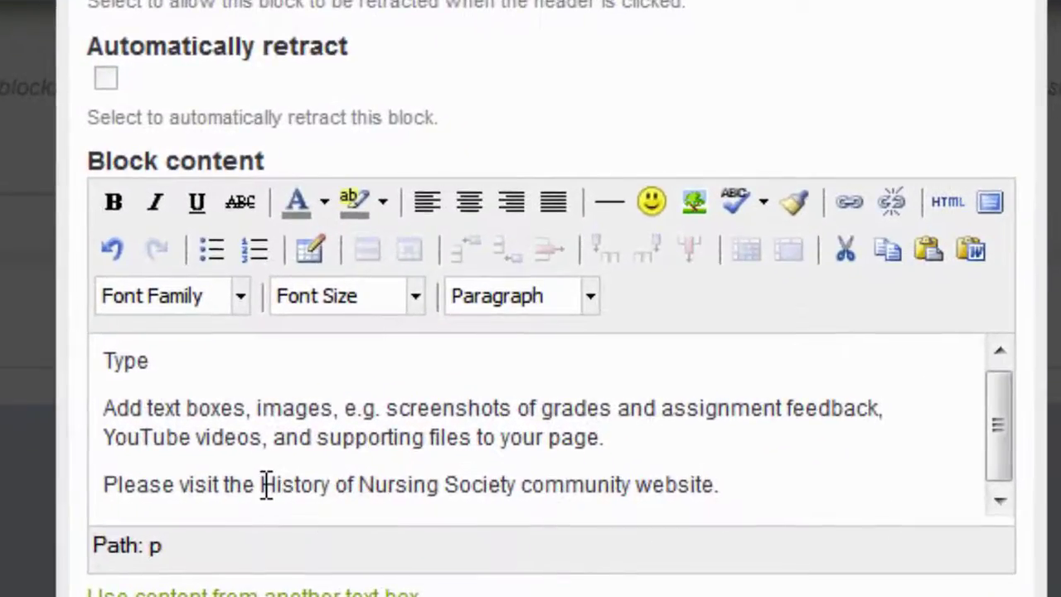
drag(262, 485, 715, 486)
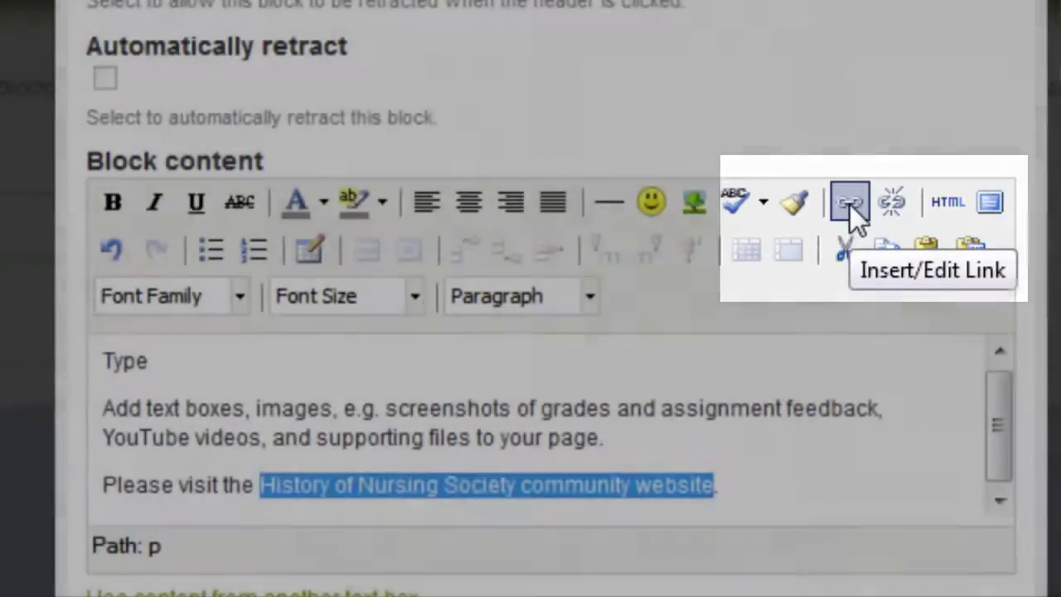
- Link the selected words to the pasted History of Nursing Society URL, opening in a new window
click(849, 204)
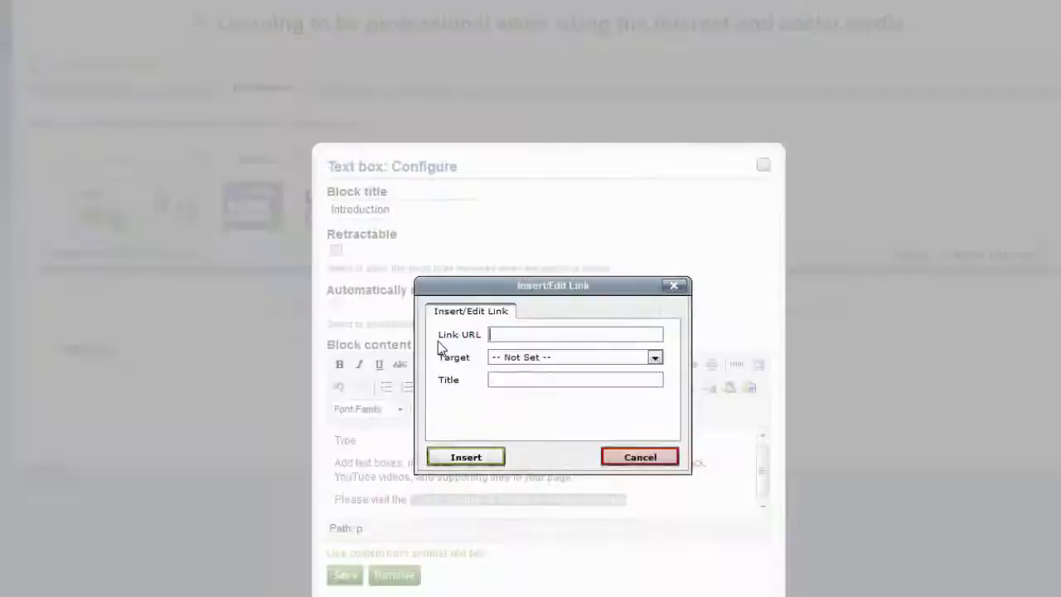
click(499, 334)
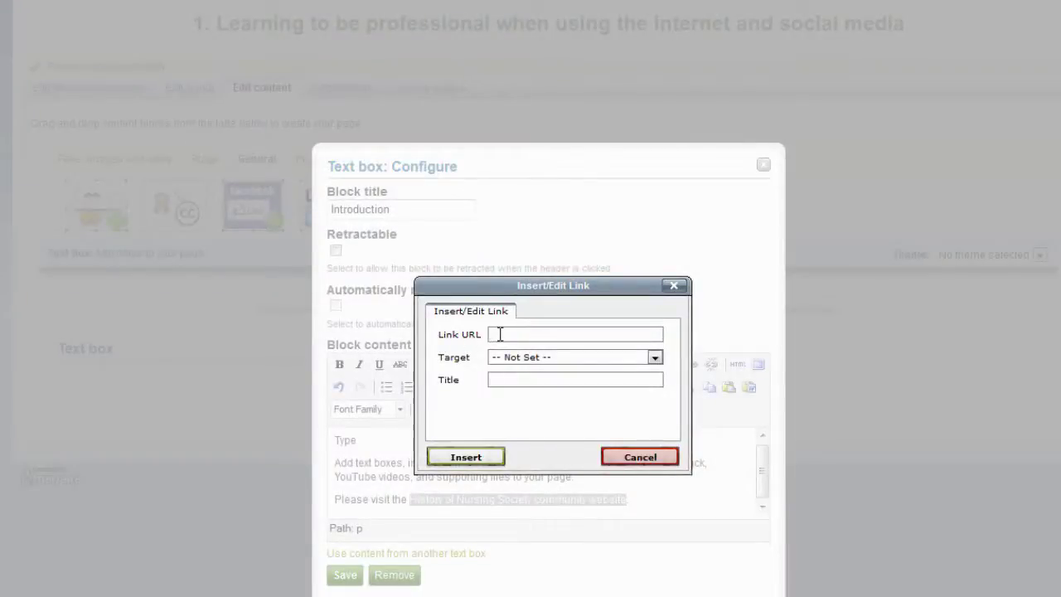
key(ctrl+v)
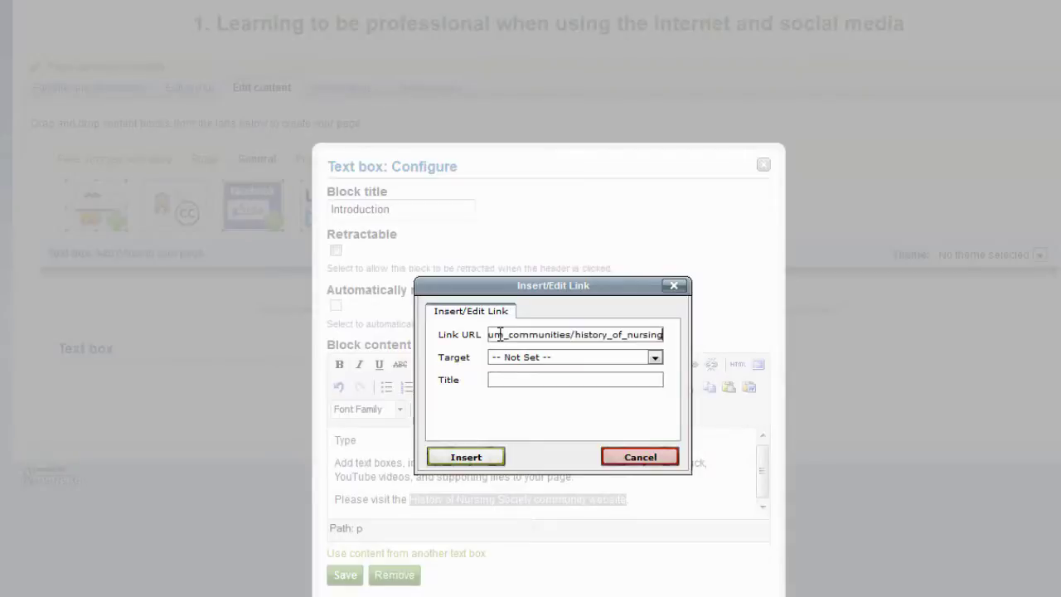
click(654, 358)
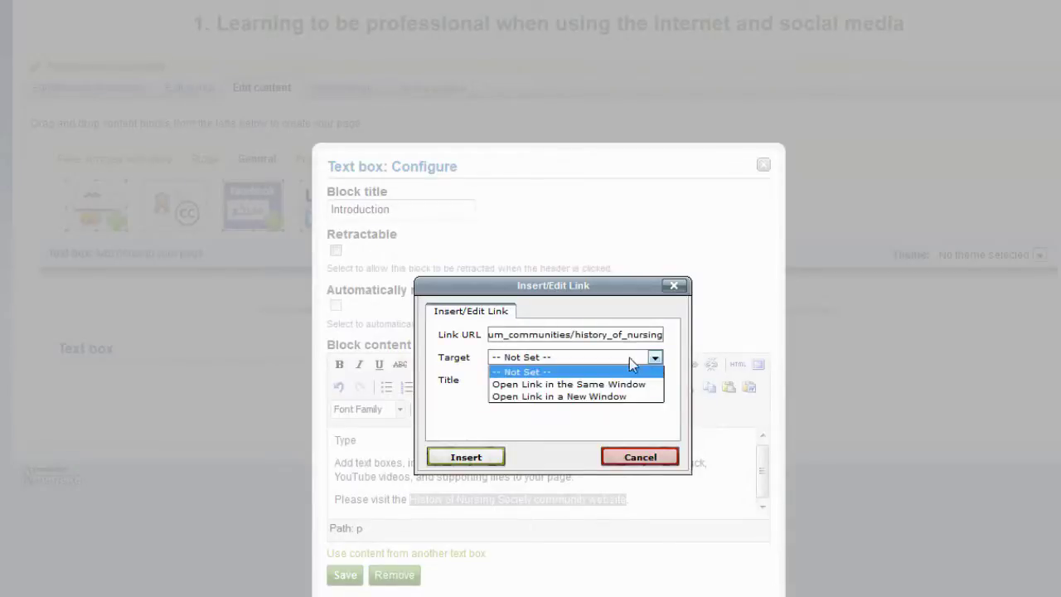
click(592, 398)
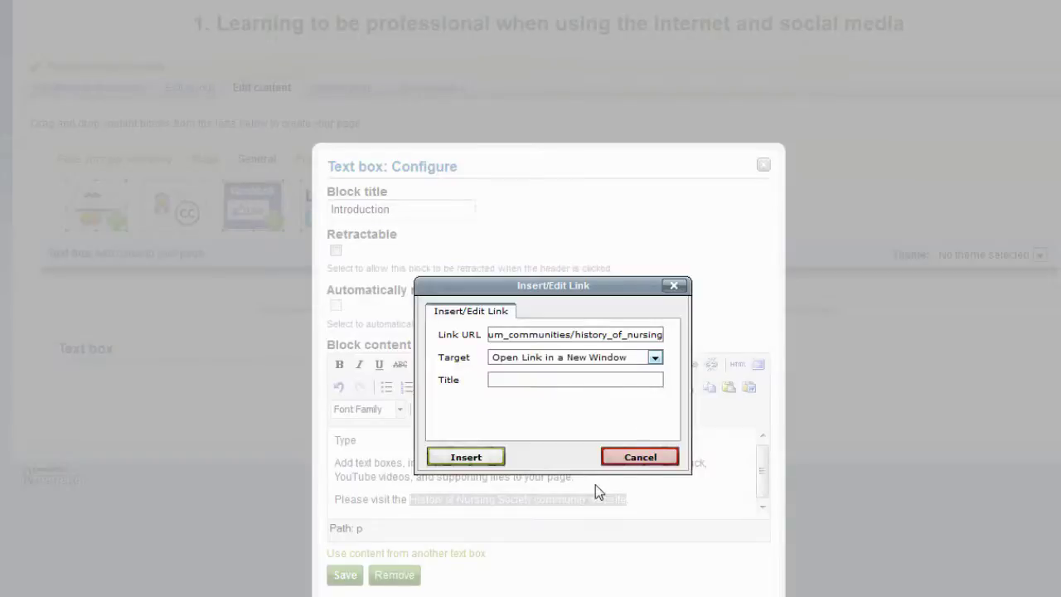
click(466, 457)
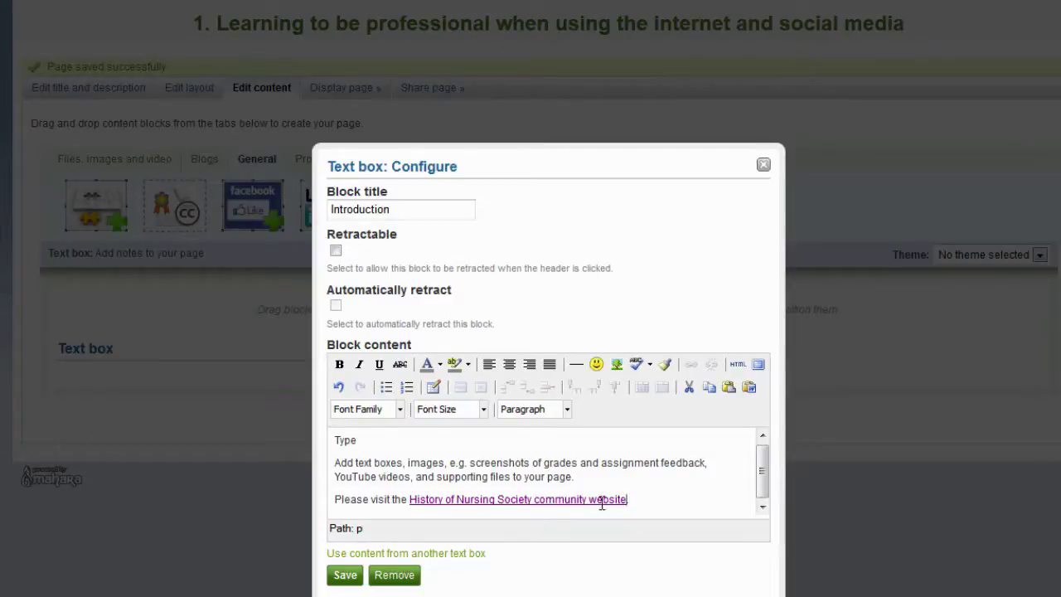
- Save the Introduction block, then add a new text box titled 'Review and reflections'
click(344, 575)
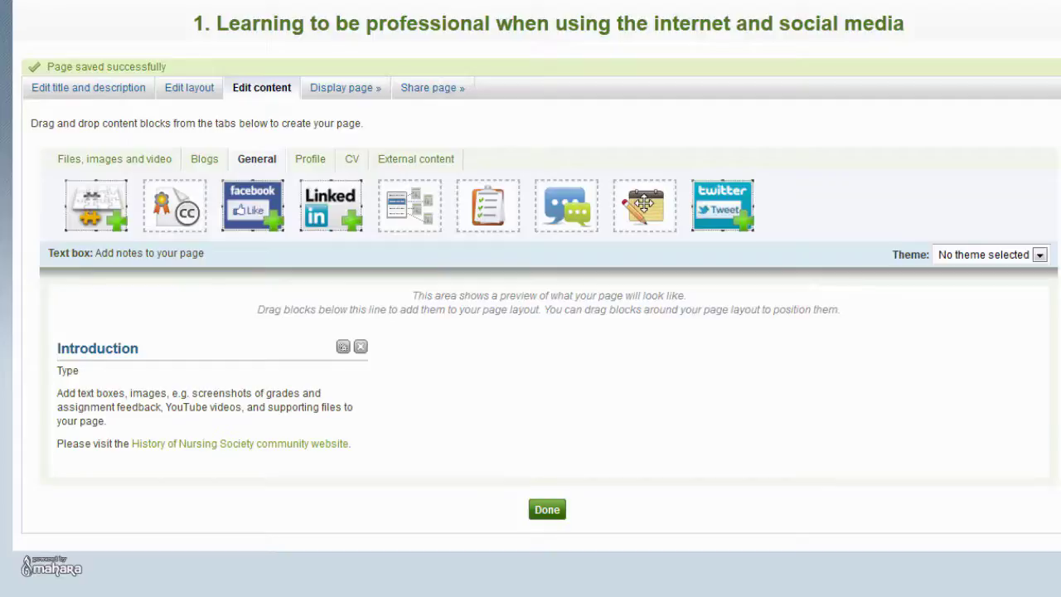
drag(644, 204, 472, 373)
drag(390, 210, 332, 211)
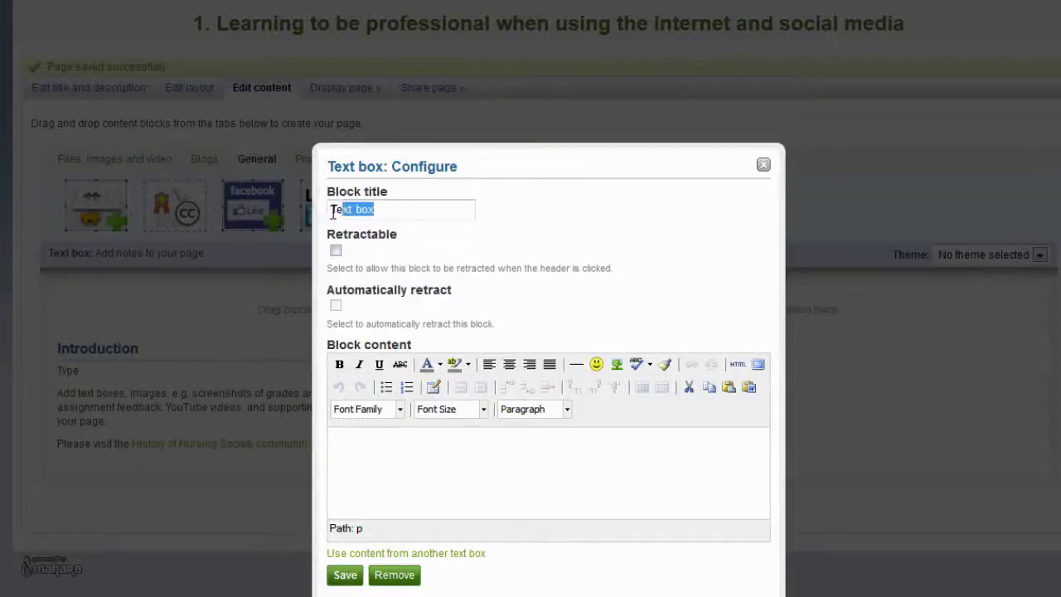
key(BackSpace)
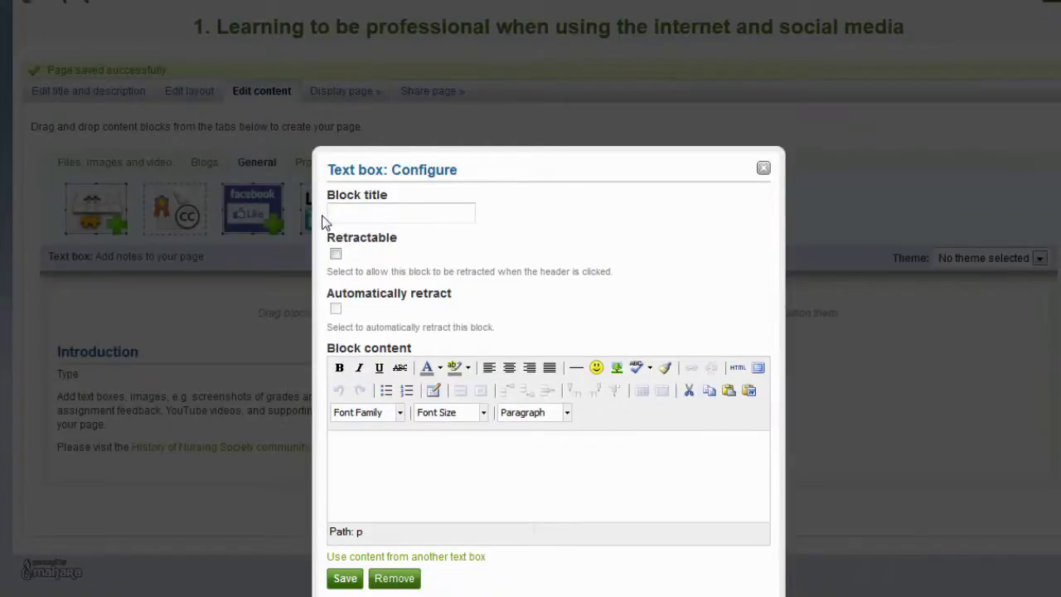
text(Review and reflections)
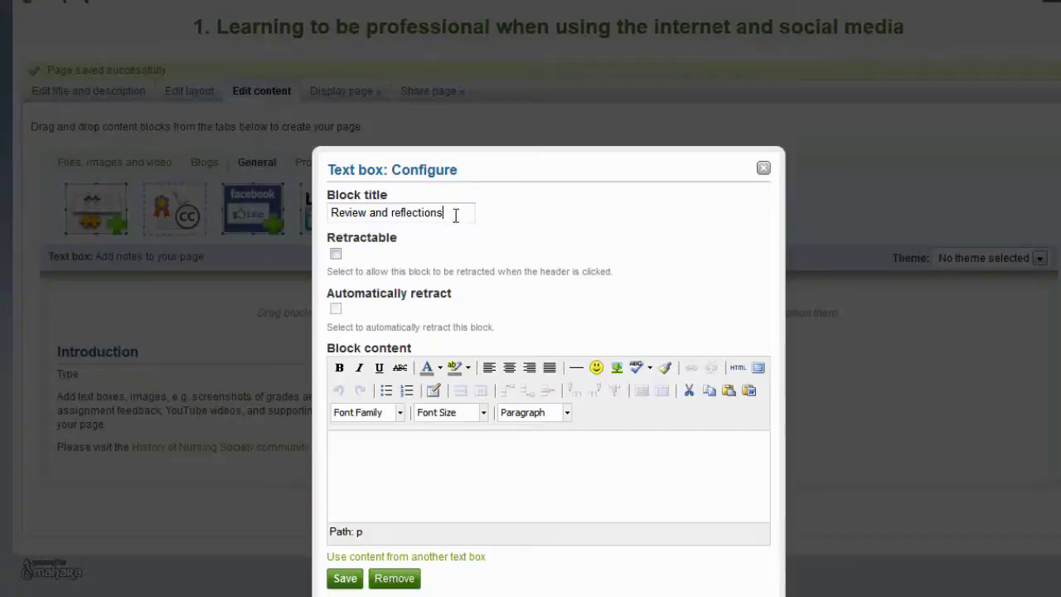
- Copy the Add text boxes paragraph from the Word notes into the new block and save it
click(370, 449)
key(alt+Tab)
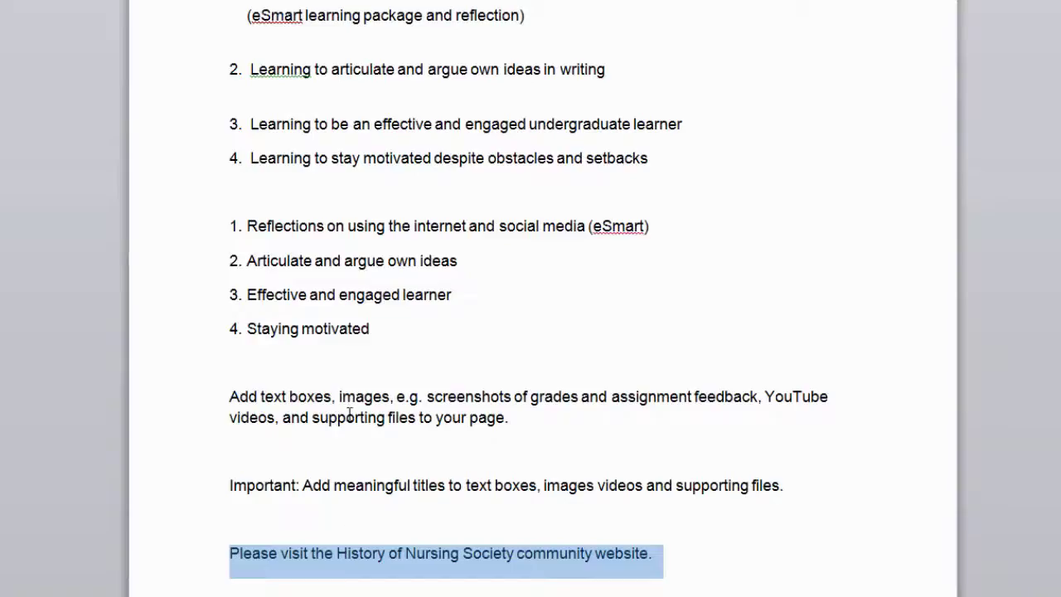
drag(230, 398, 609, 408)
key(alt+Tab)
text(Add text boxes, images, e.g. screenshots of grades and assignment feedback, YouTube videos, and supporting files to your page.)
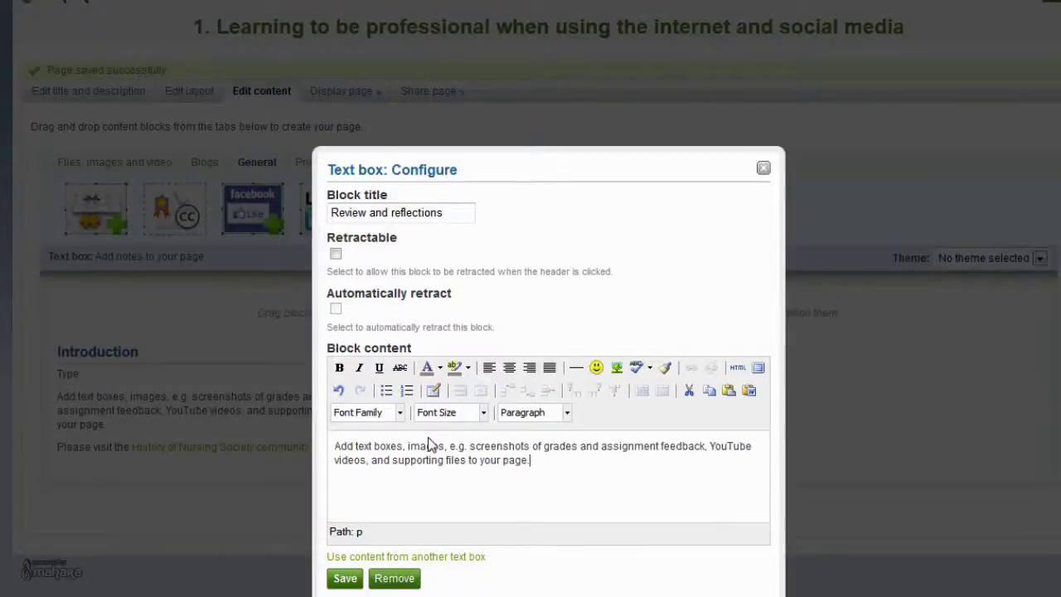
click(333, 584)
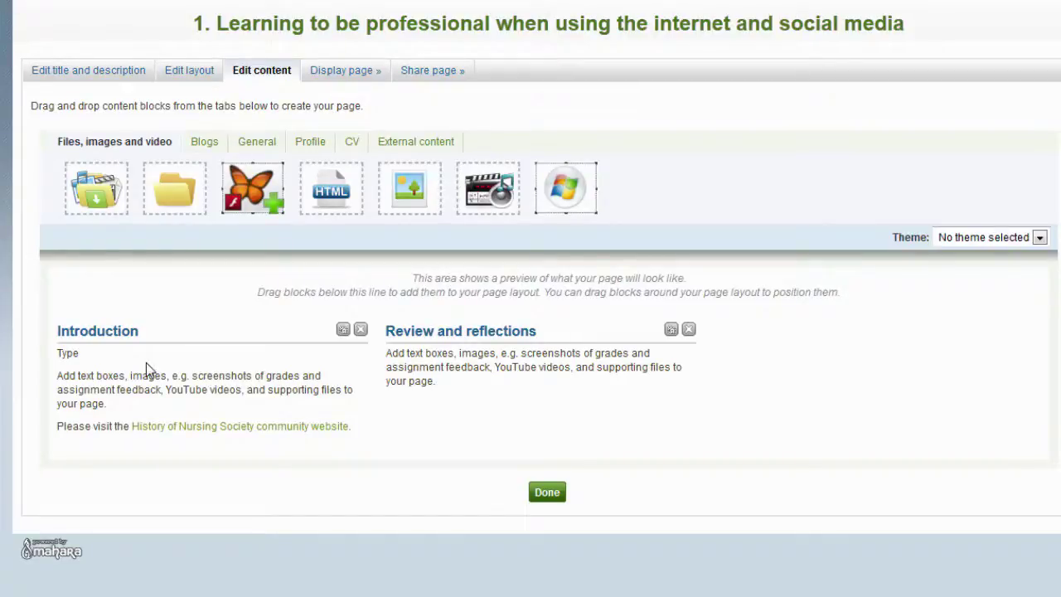
- Finish editing '1. Learning to be professional…' and return to the Portfolio Pages list
click(546, 496)
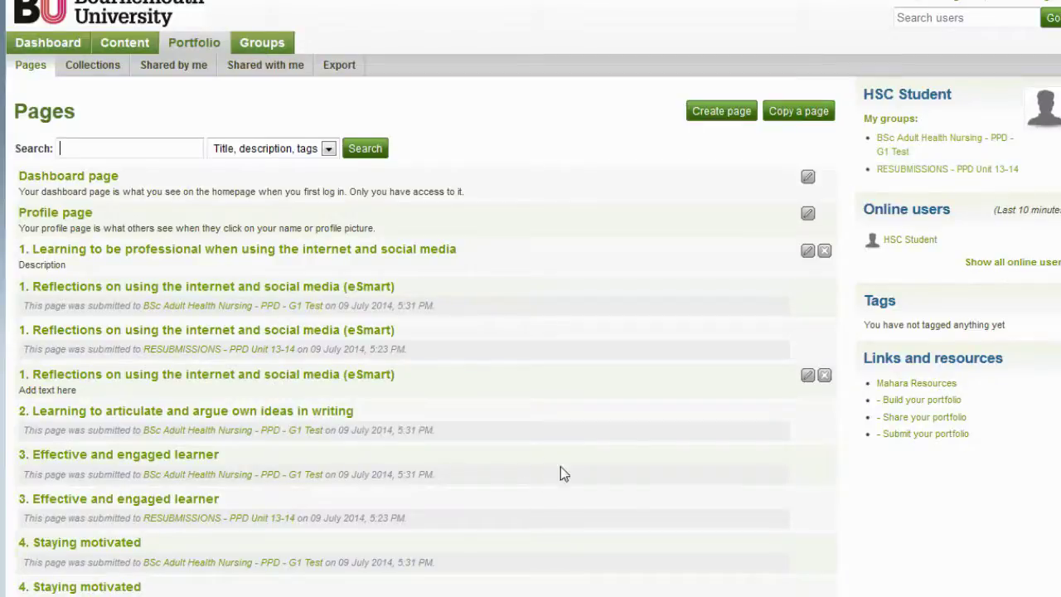